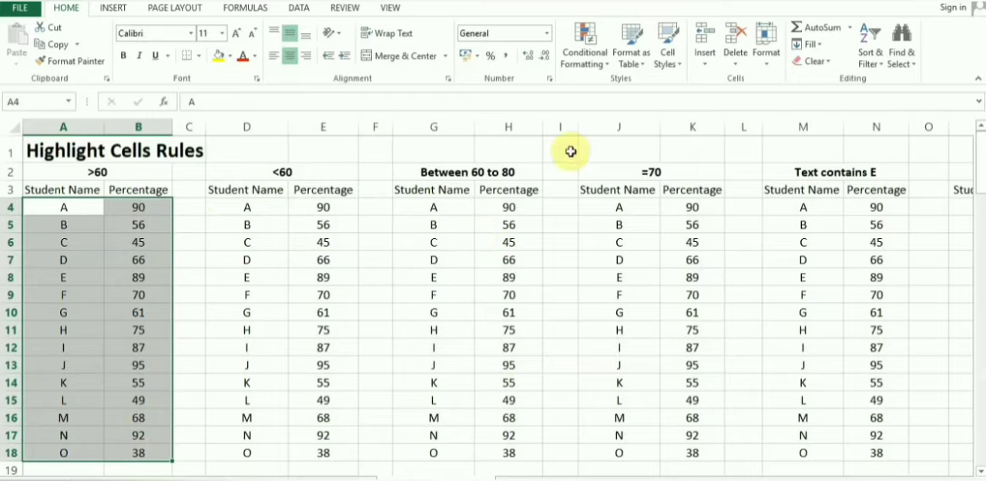
Step: Highlight cells in A4:B18 greater than 60 using Light Red Fill with Dark Red Text
left_click(590, 66)
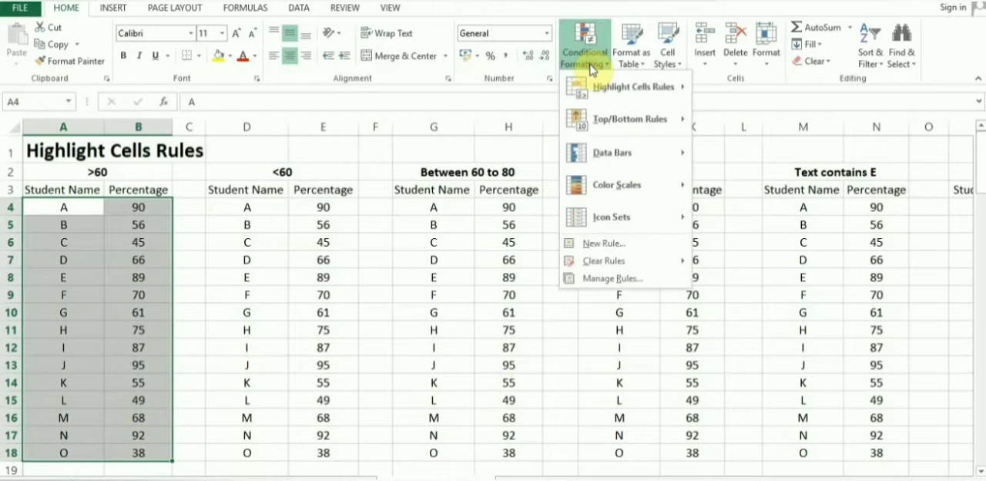
left_click(602, 87)
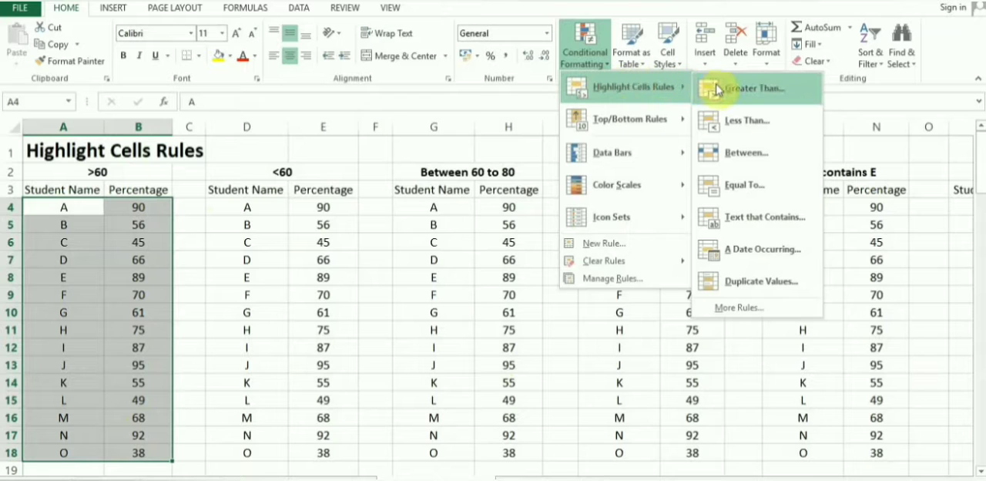
left_click(716, 89)
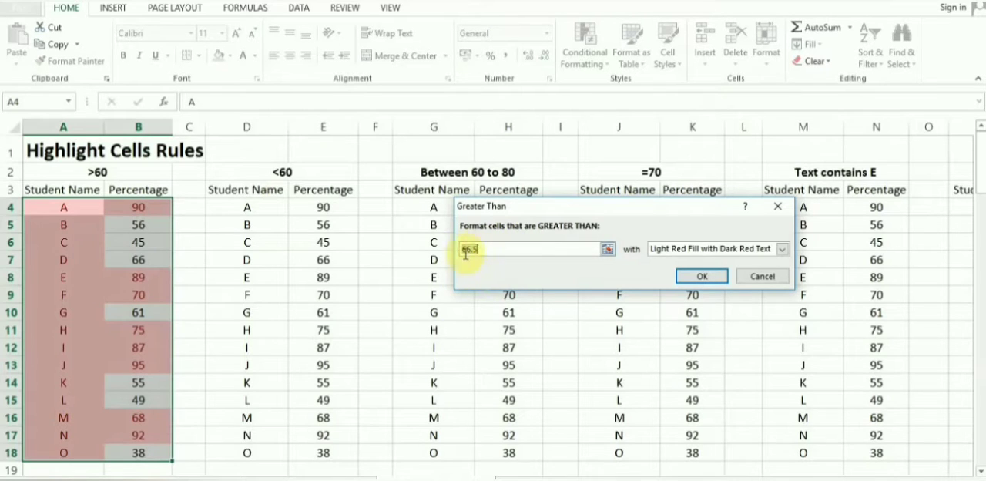
left_click(507, 250)
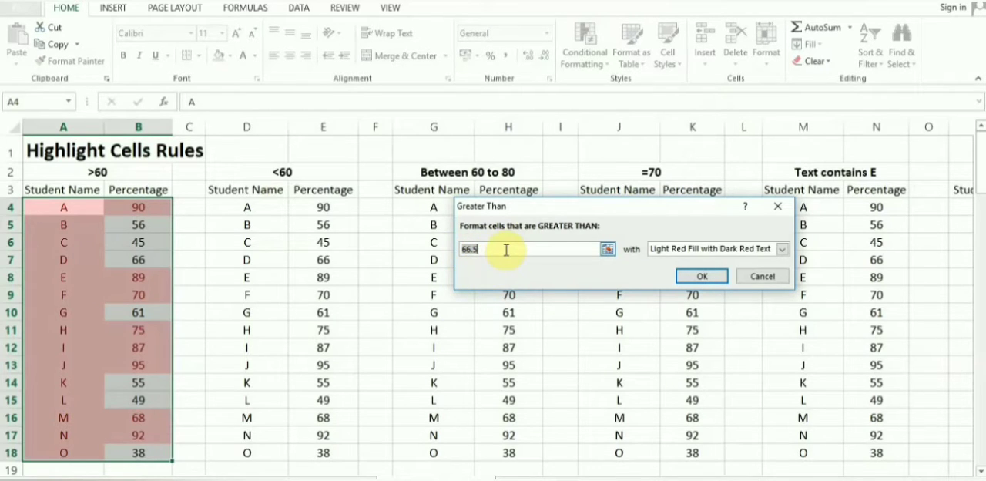
key("BackSpace")
key("BackSpace")
key("BackSpace")
type("0")
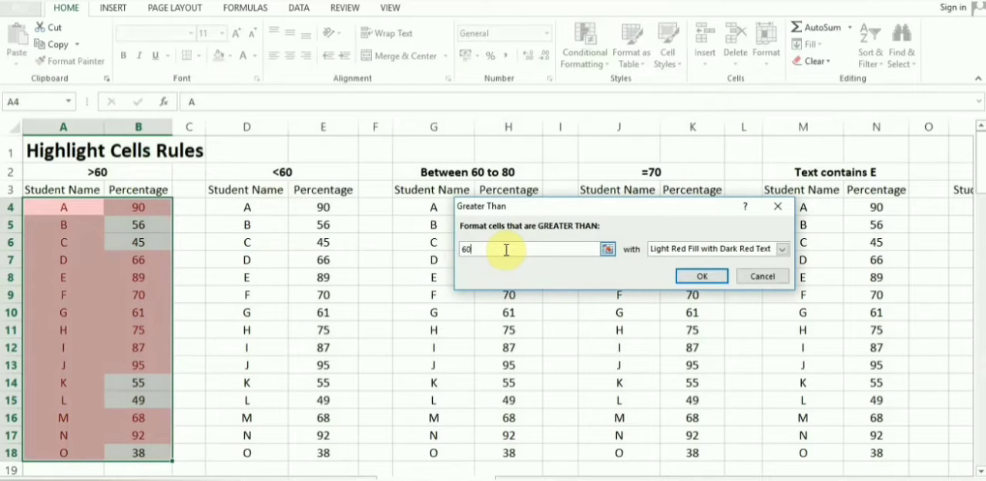
left_click(783, 250)
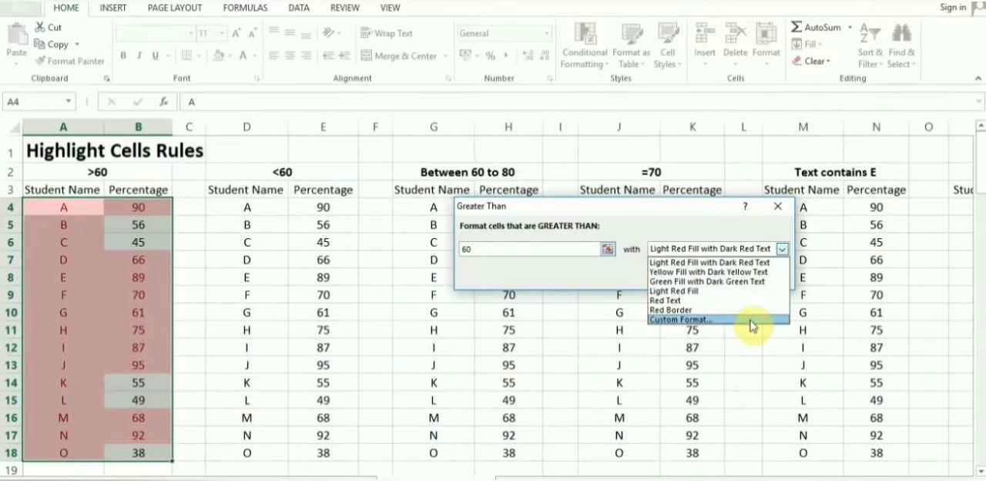
left_click(754, 230)
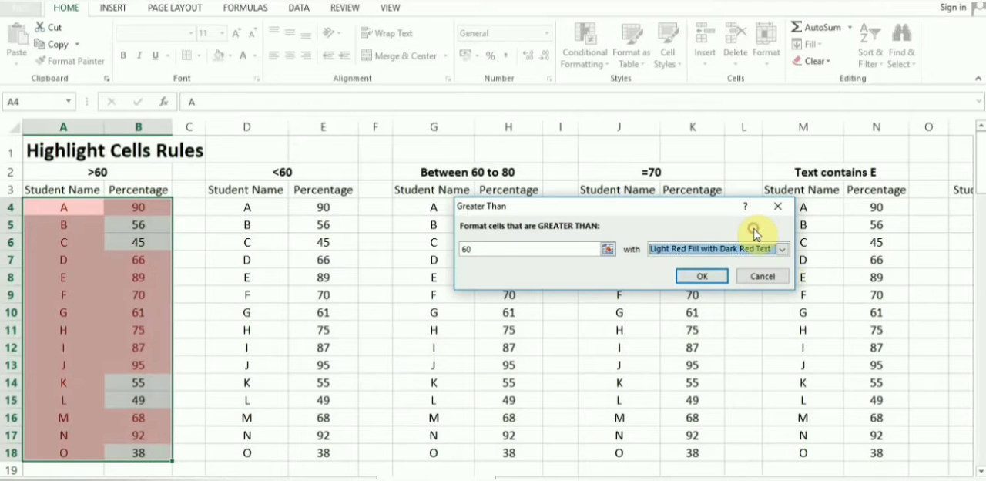
left_click(701, 277)
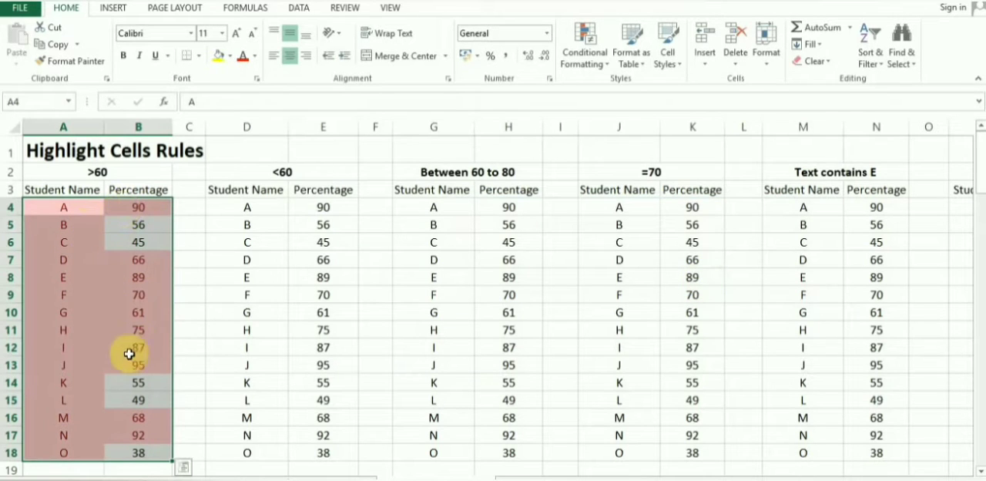
left_click(194, 379)
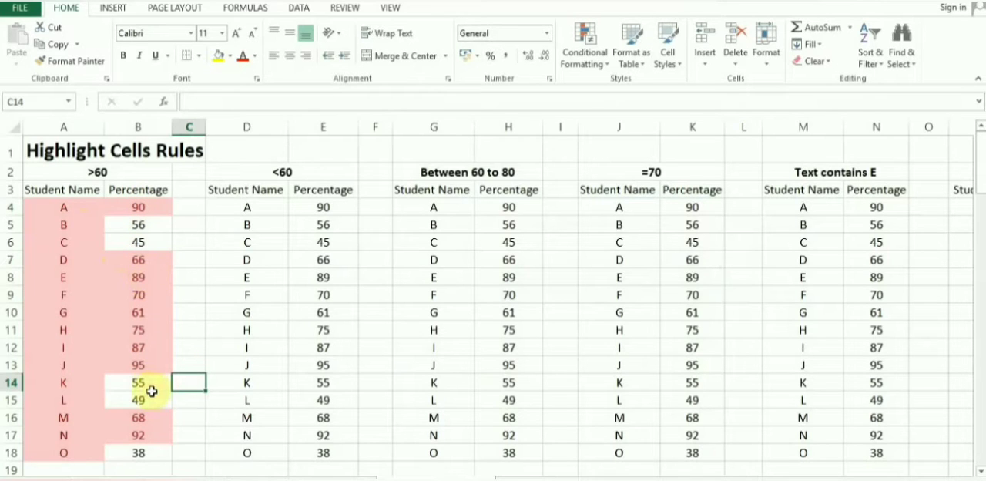
Step: Highlight cells in D4:E18 less than 60 using Light Red Fill with Dark Red Text
left_click(263, 208)
left_click_drag(262, 208, 334, 451)
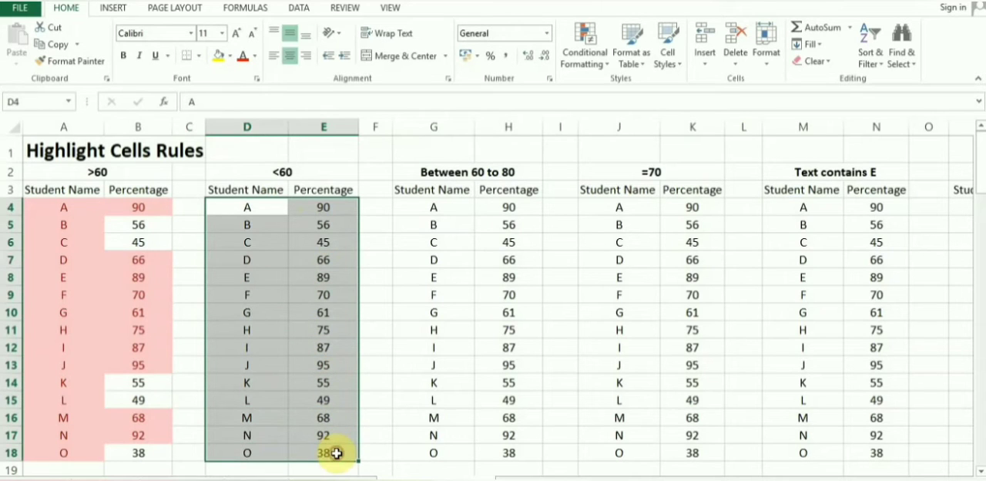
left_click(585, 63)
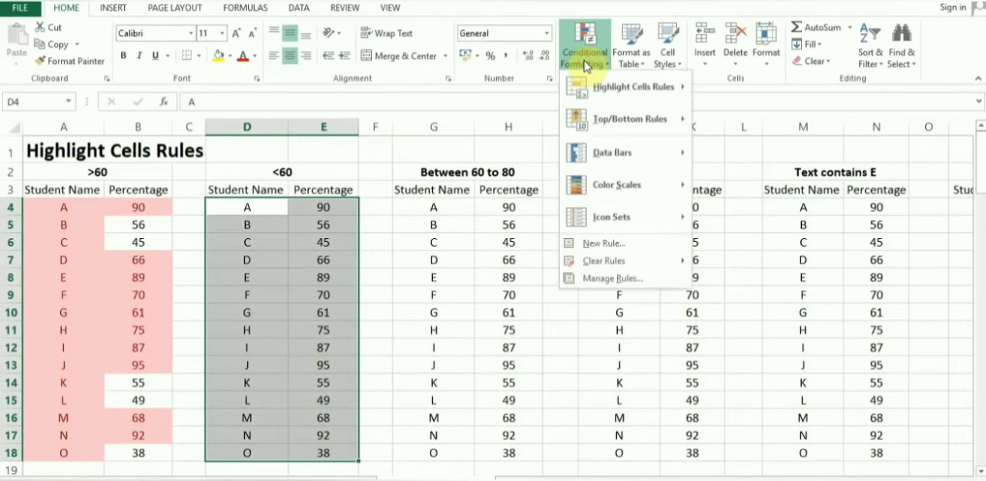
mouse_move(591, 84)
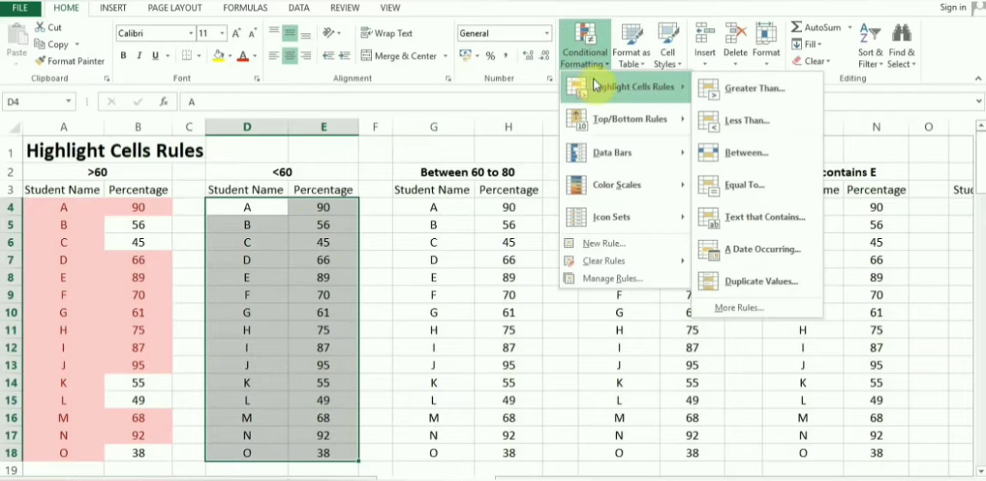
left_click(735, 124)
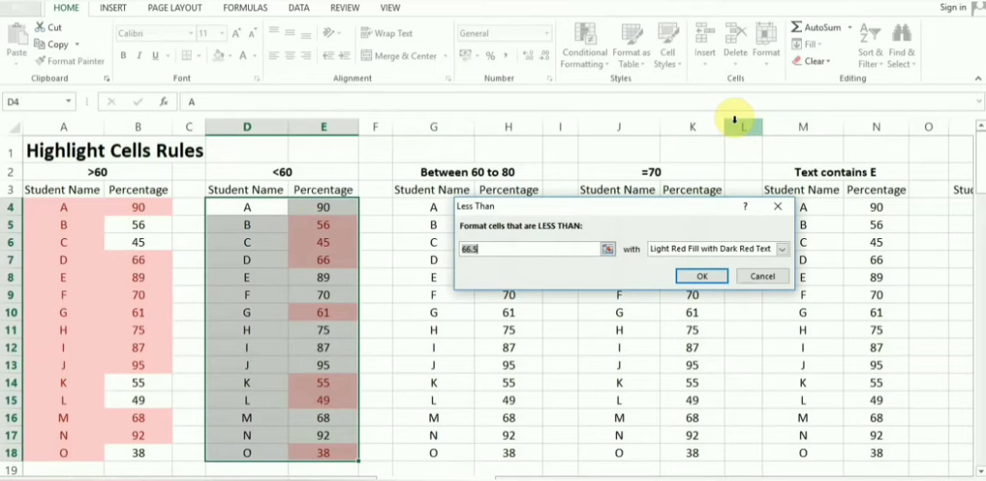
type("60")
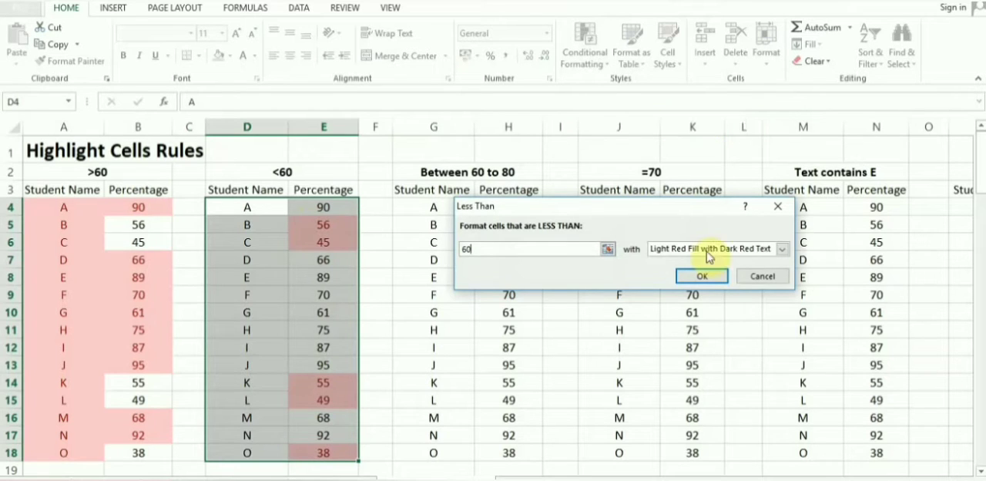
left_click(702, 277)
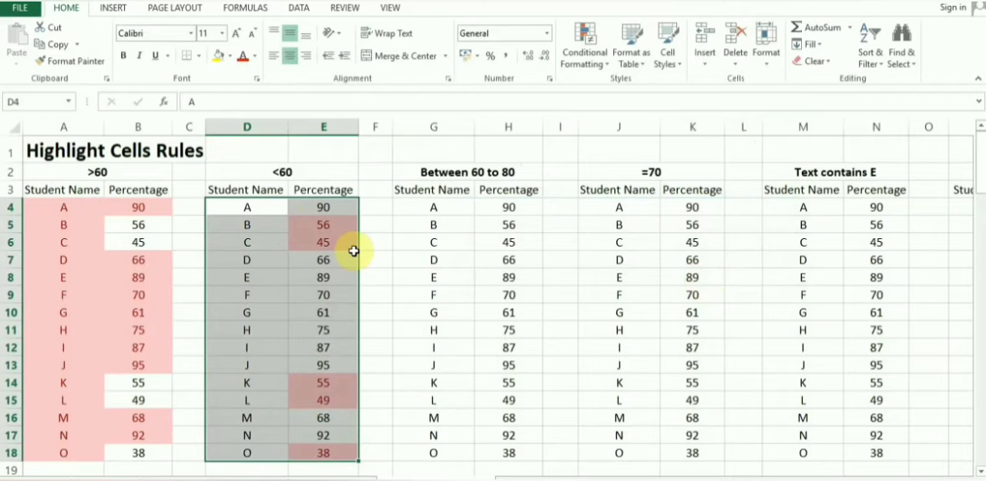
left_click(377, 257)
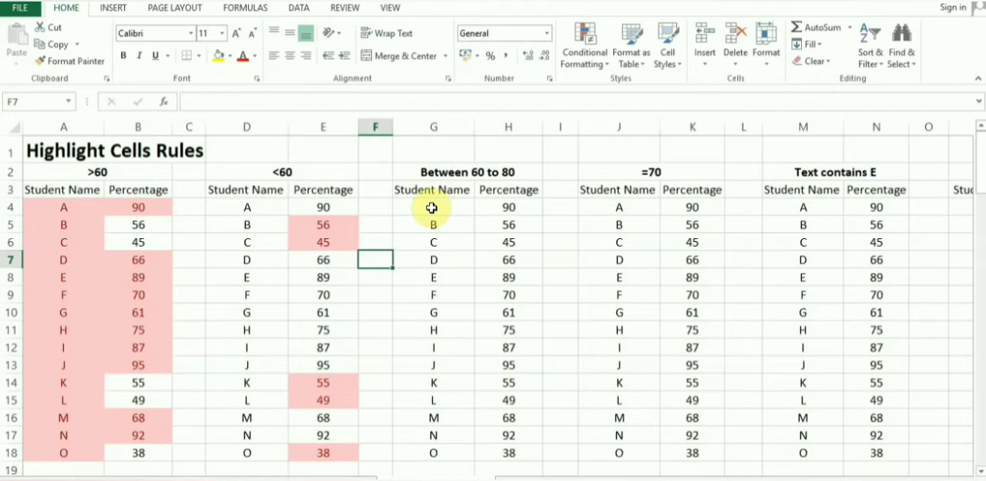
Step: Highlight cells in G4:H18 between 60 and 80 using Light Red Fill with Dark Red Text
left_click_drag(431, 208, 508, 450)
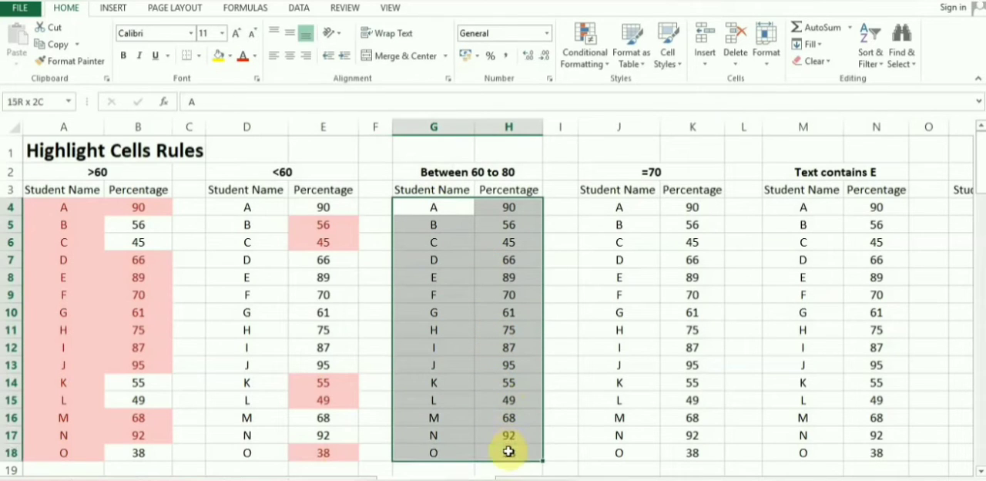
left_click(594, 67)
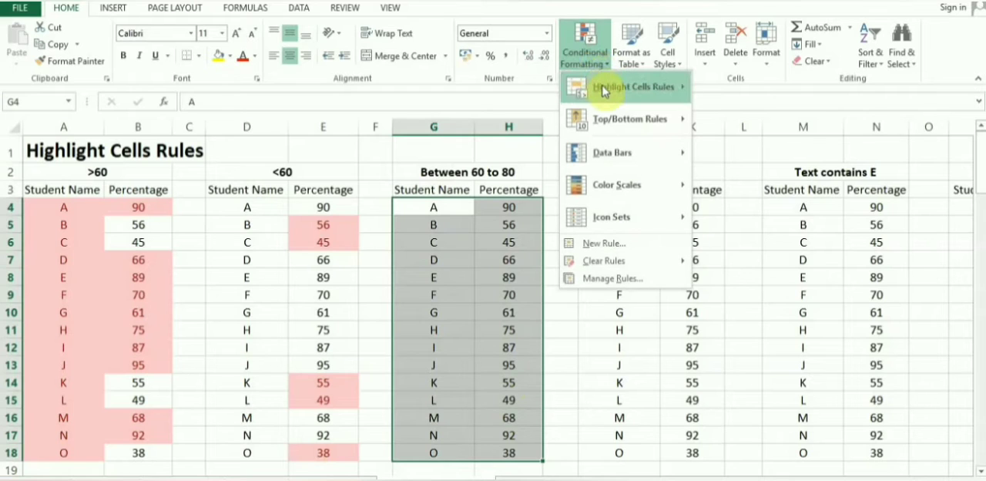
mouse_move(603, 91)
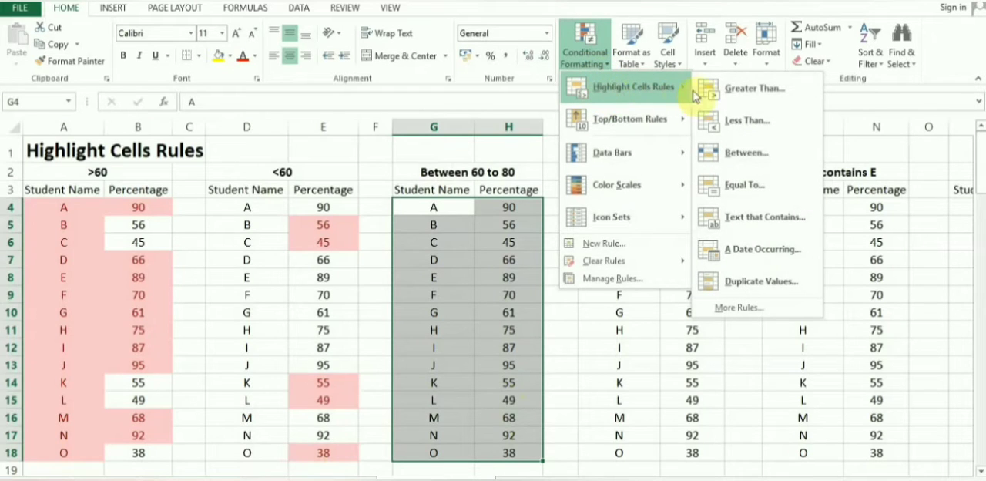
left_click(727, 151)
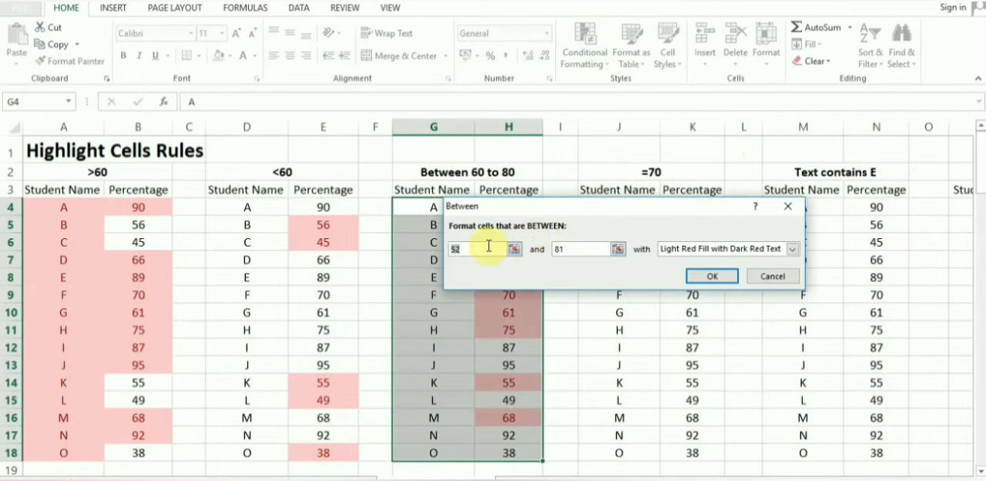
type("60")
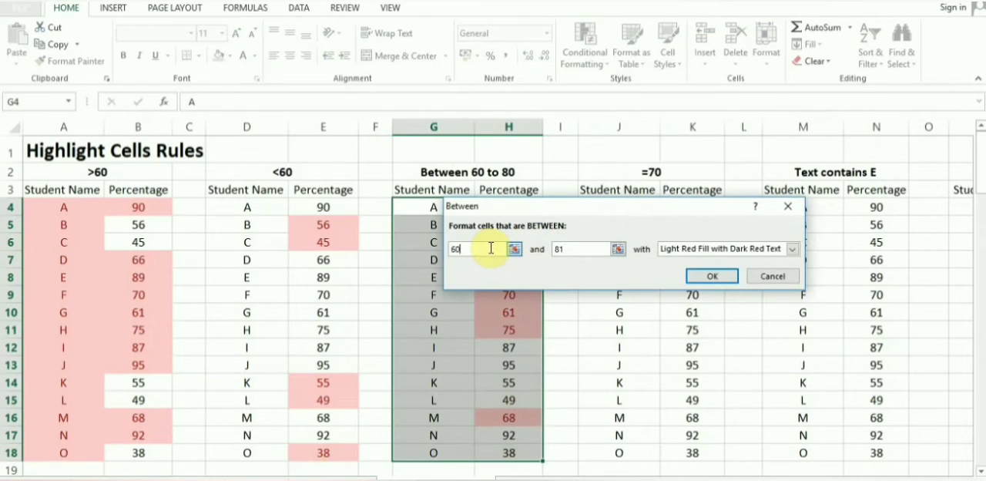
double_click(582, 249)
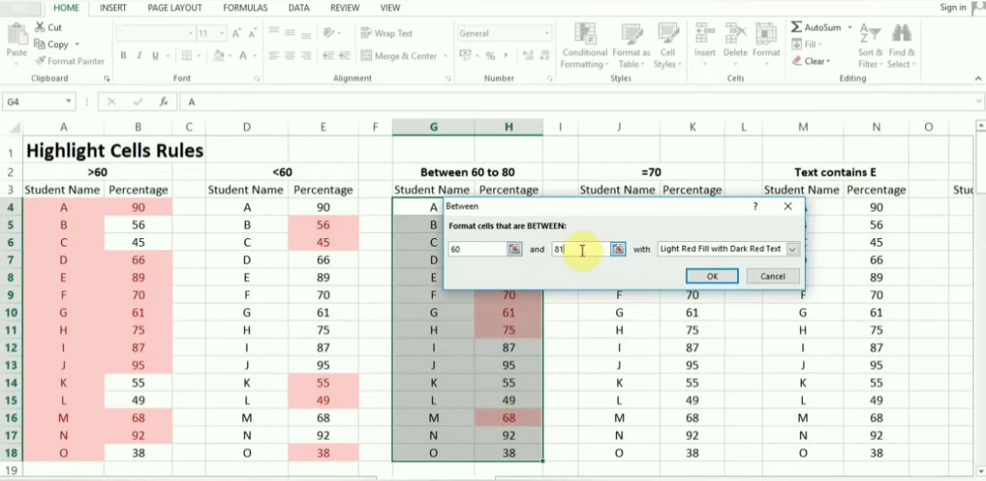
type("80")
left_click(704, 279)
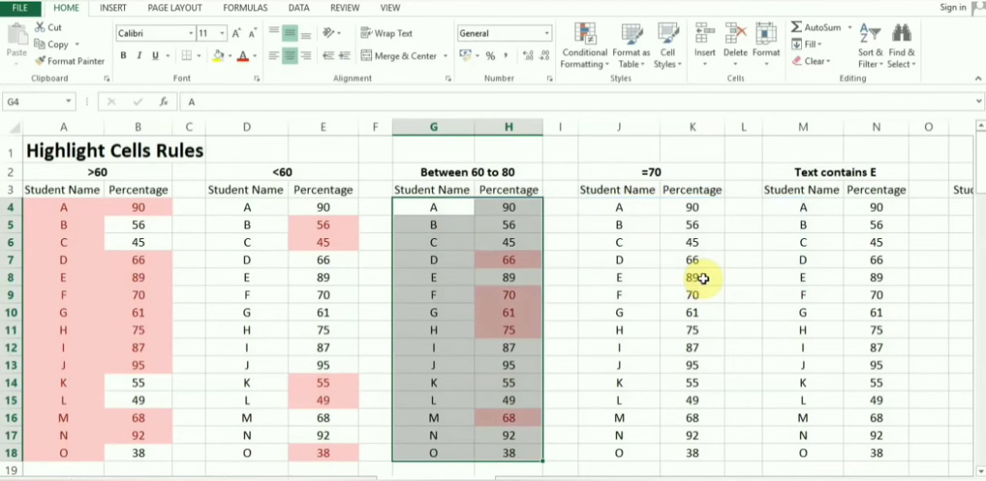
left_click(570, 308)
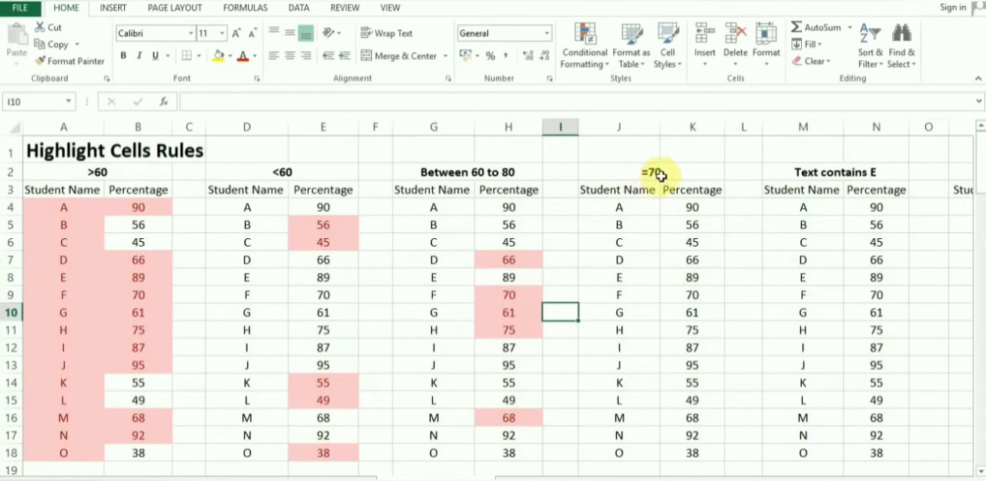
Step: Highlight cells in J3:K18 equal to 70 using Light Red Fill with Dark Red Text
left_click_drag(624, 189, 698, 452)
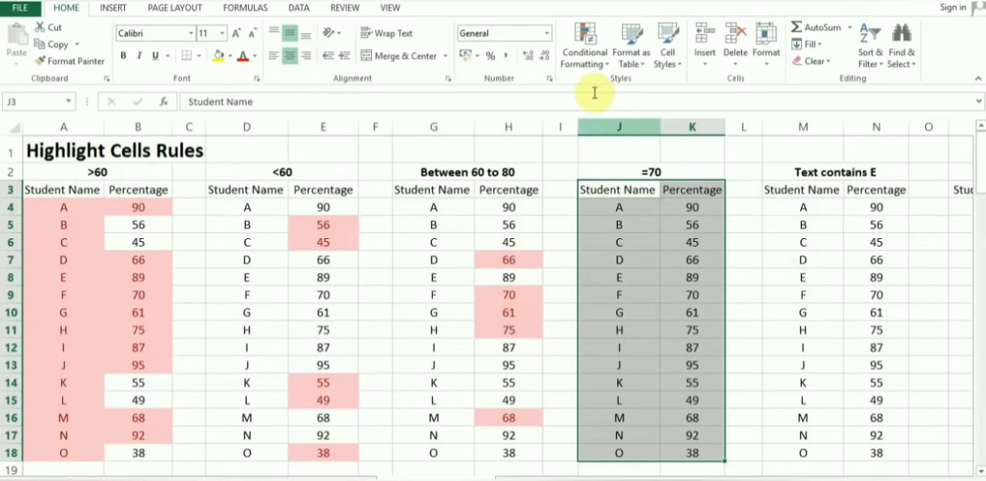
left_click(584, 65)
mouse_move(594, 85)
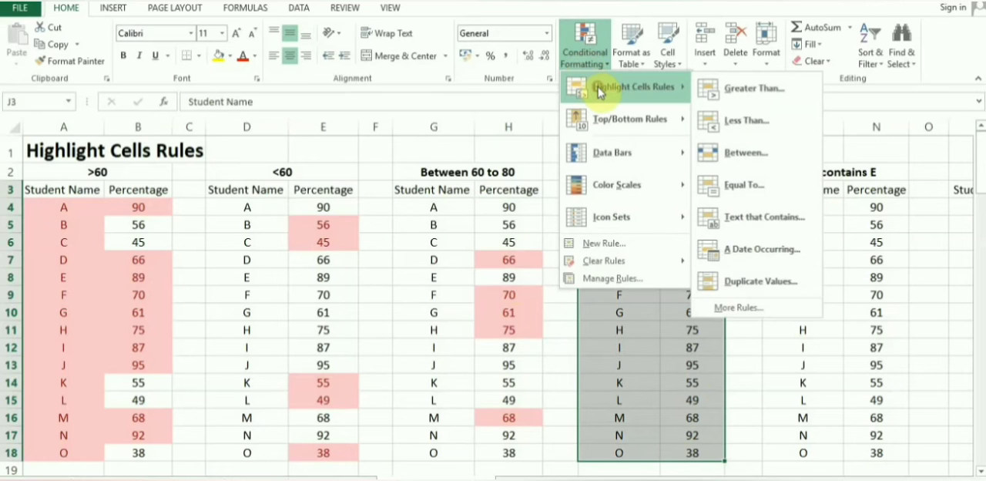
left_click(739, 185)
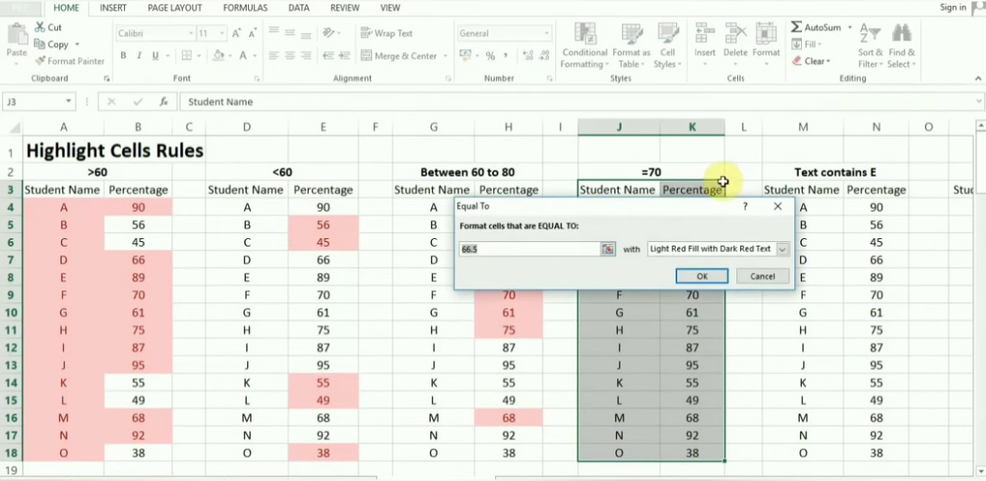
type("70")
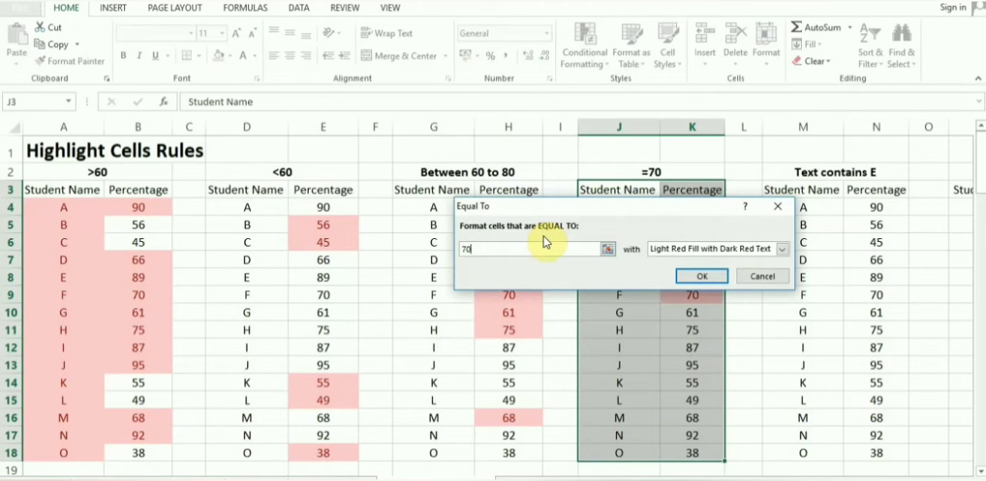
left_click(697, 276)
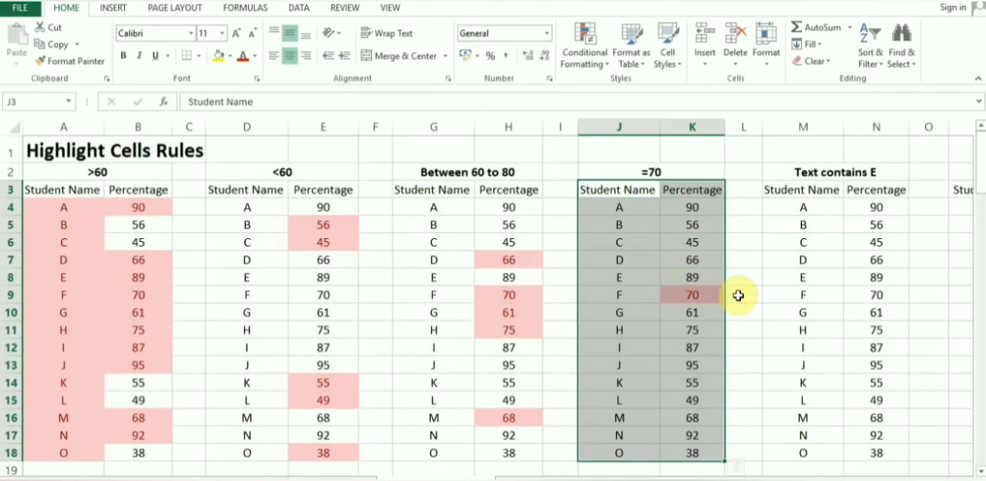
left_click(738, 296)
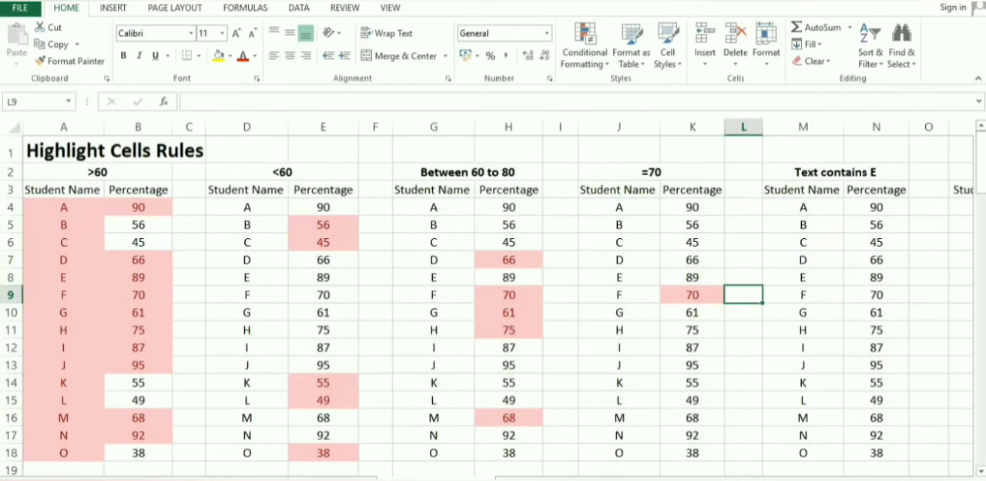
Step: Highlight cells in M4:N18 that contain the text E using Light Red Fill with Dark Red Text
left_click_drag(808, 475, 878, 476)
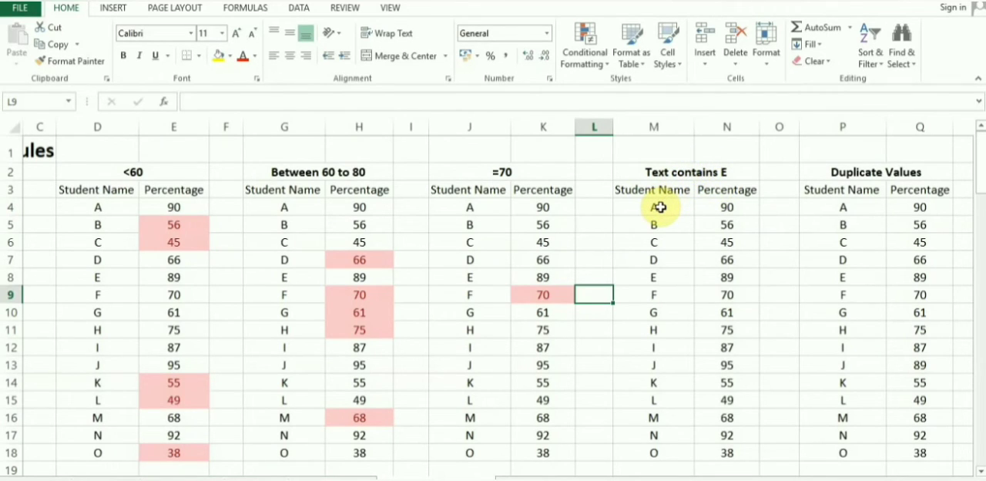
left_click_drag(661, 207, 734, 447)
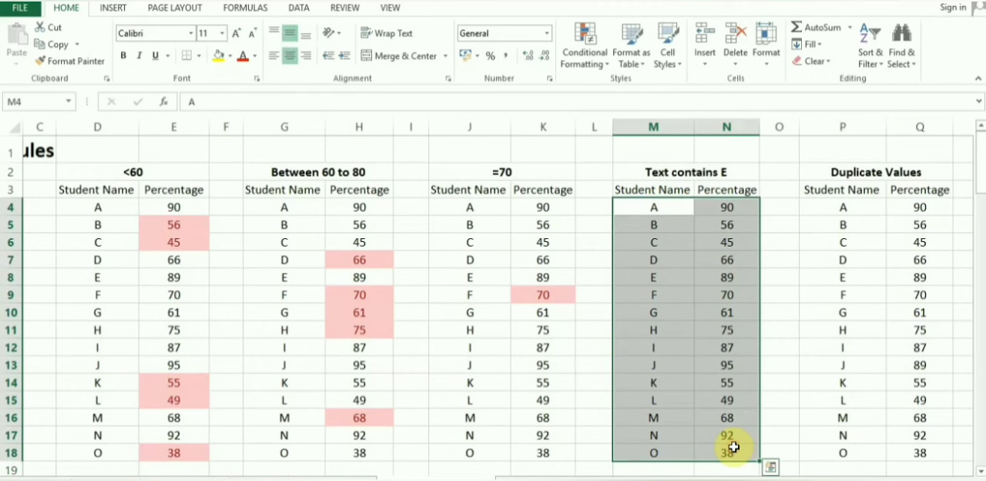
left_click(590, 62)
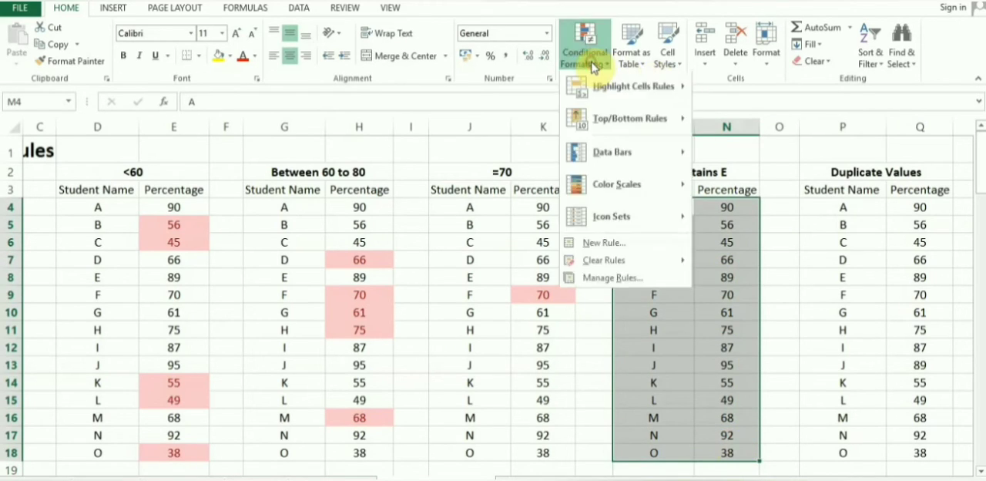
mouse_move(600, 91)
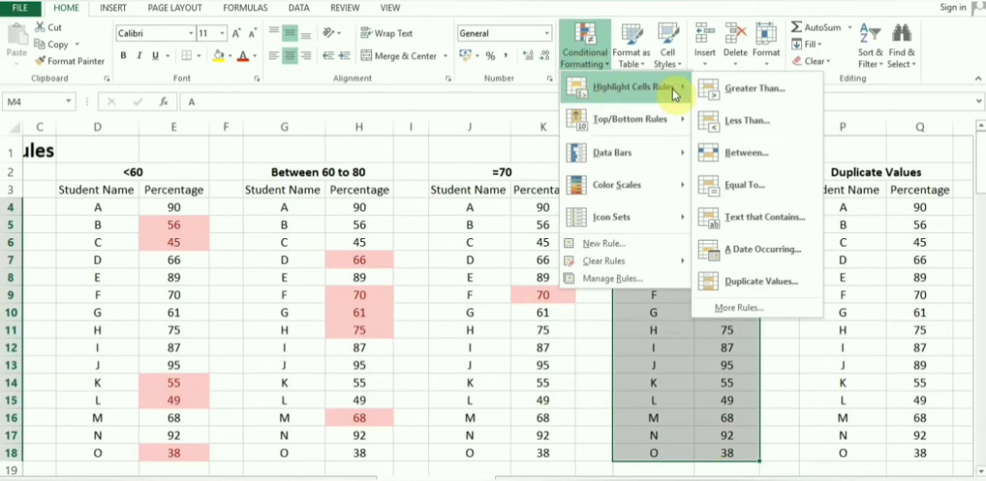
left_click(742, 216)
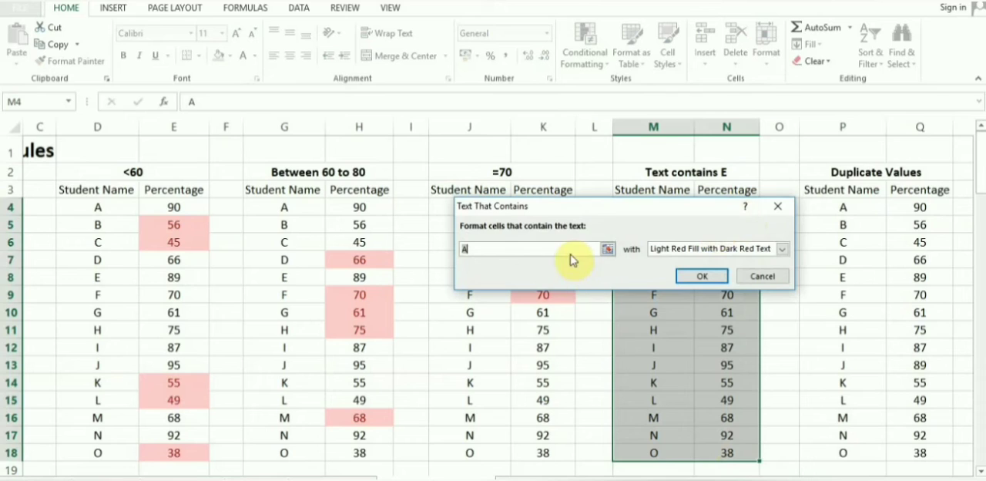
type("E")
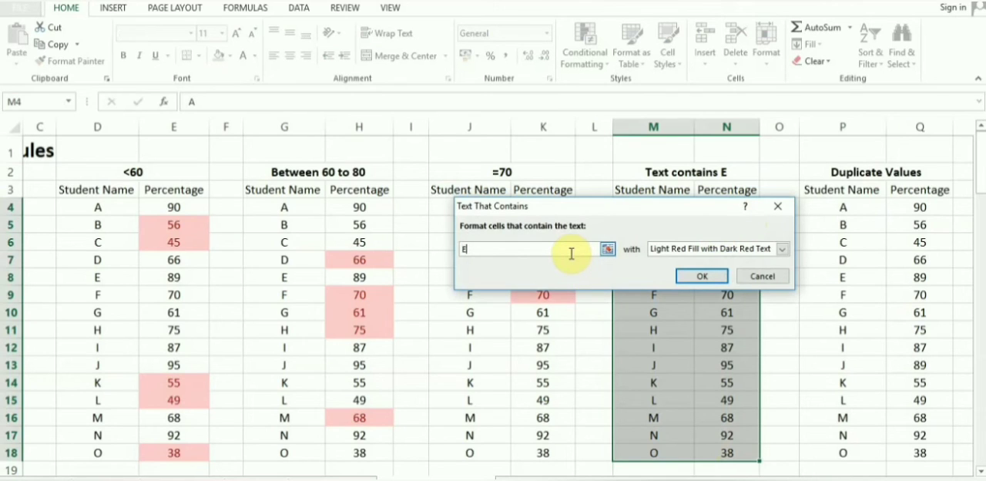
left_click(681, 275)
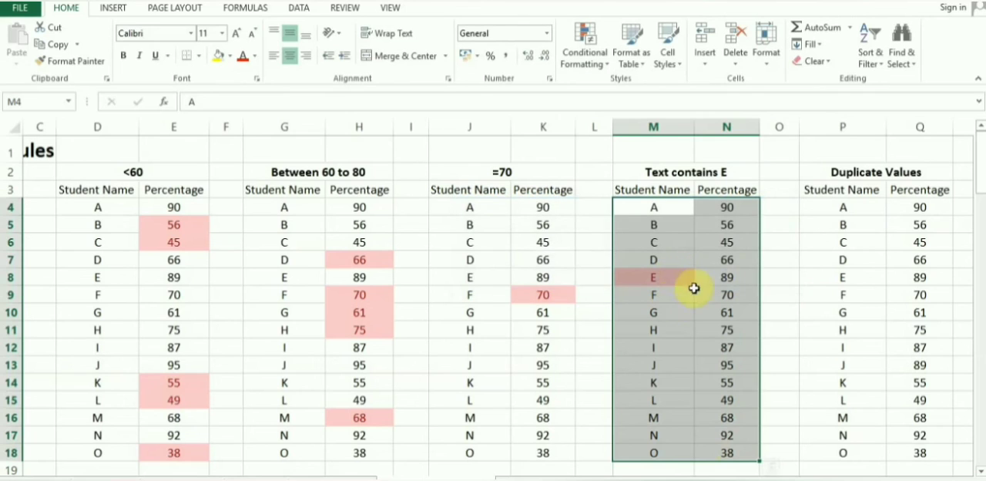
left_click(785, 299)
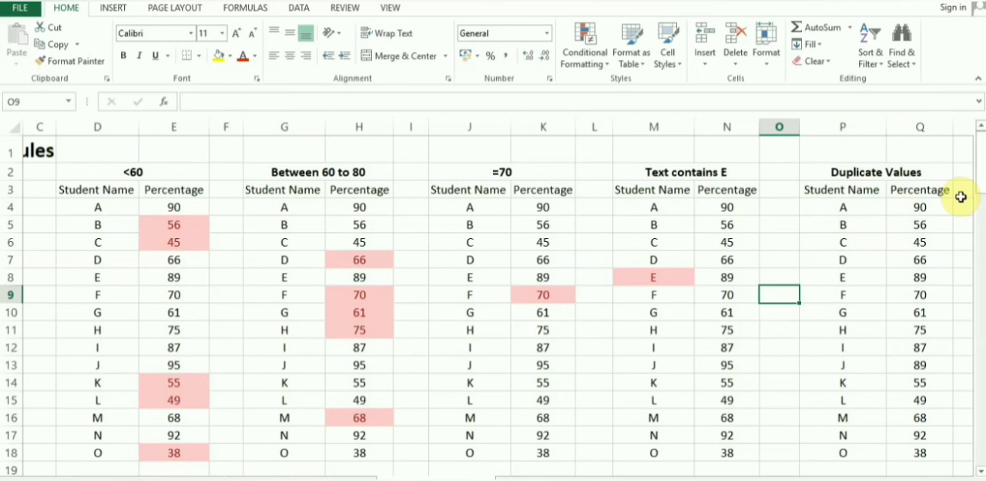
Step: Highlight duplicate values in P4:Q18 using Light Red Fill with Dark Red Text
left_click_drag(842, 210, 909, 455)
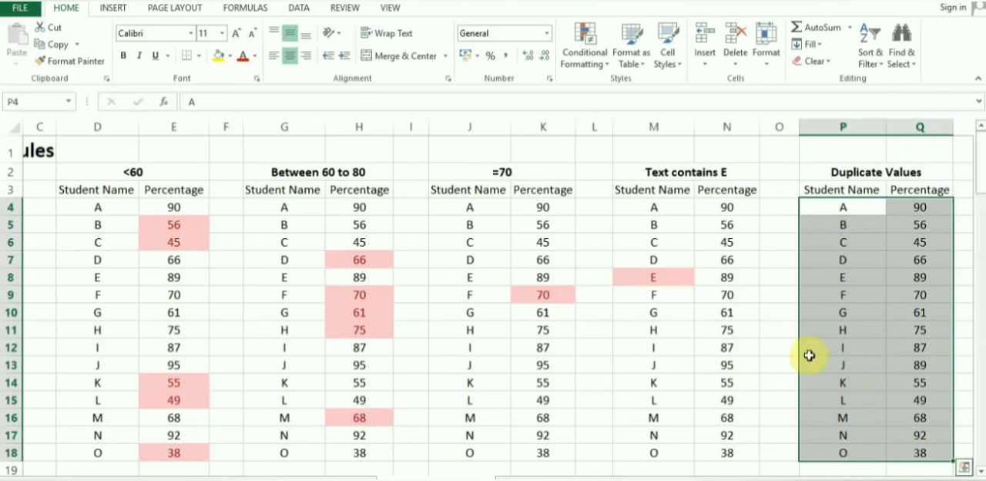
left_click(573, 59)
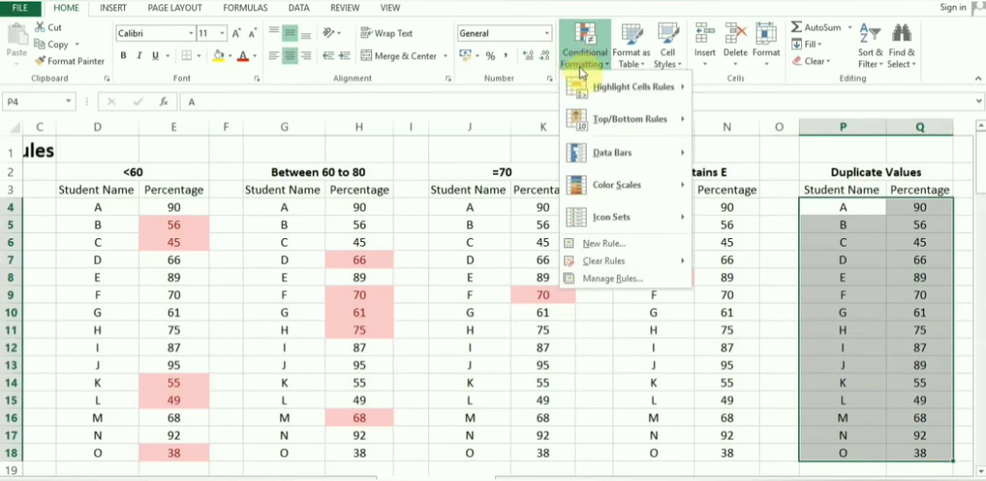
mouse_move(605, 95)
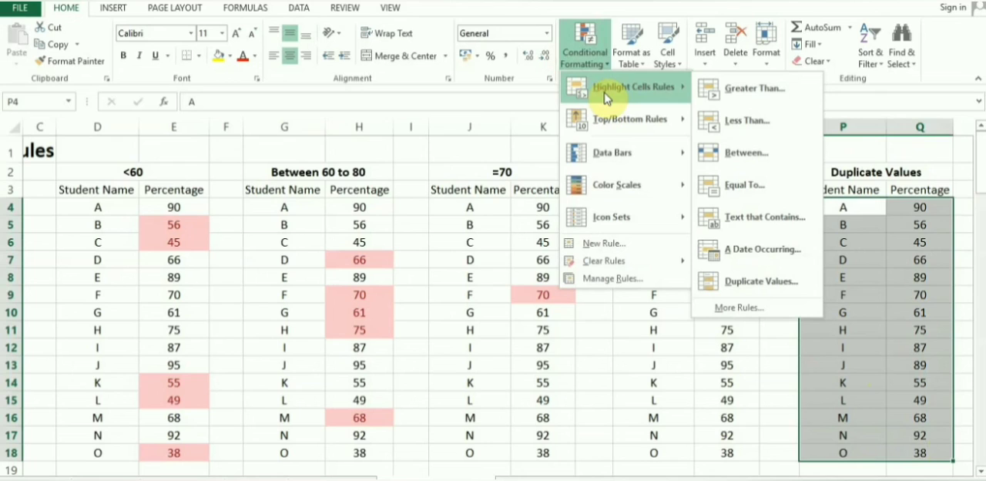
left_click(754, 282)
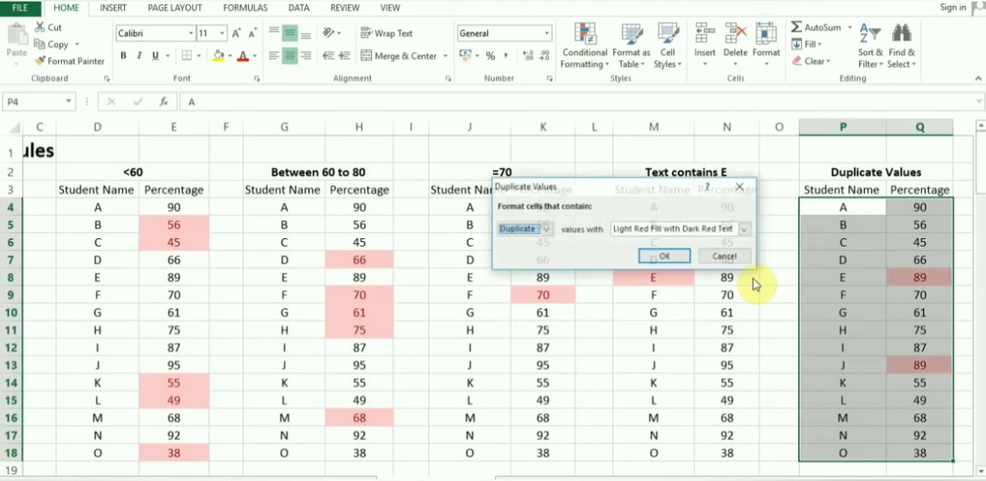
left_click(669, 256)
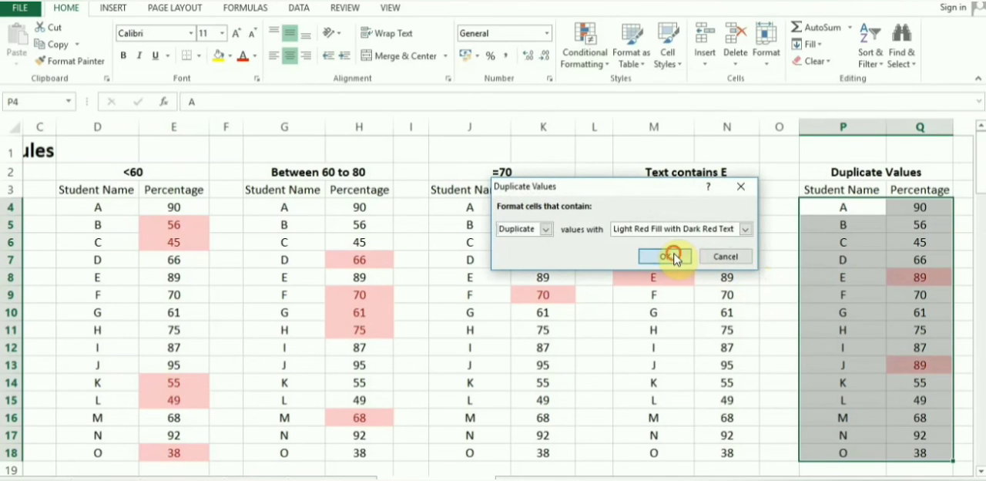
left_click(789, 346)
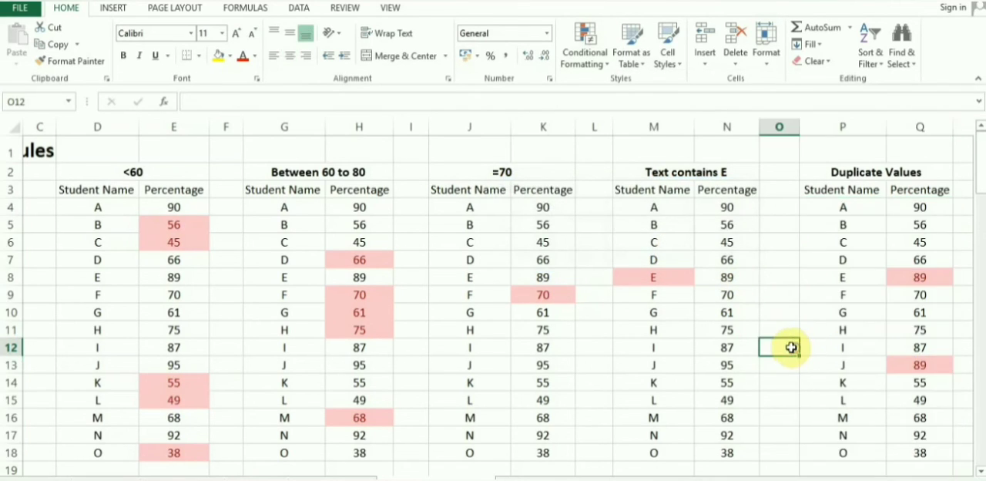